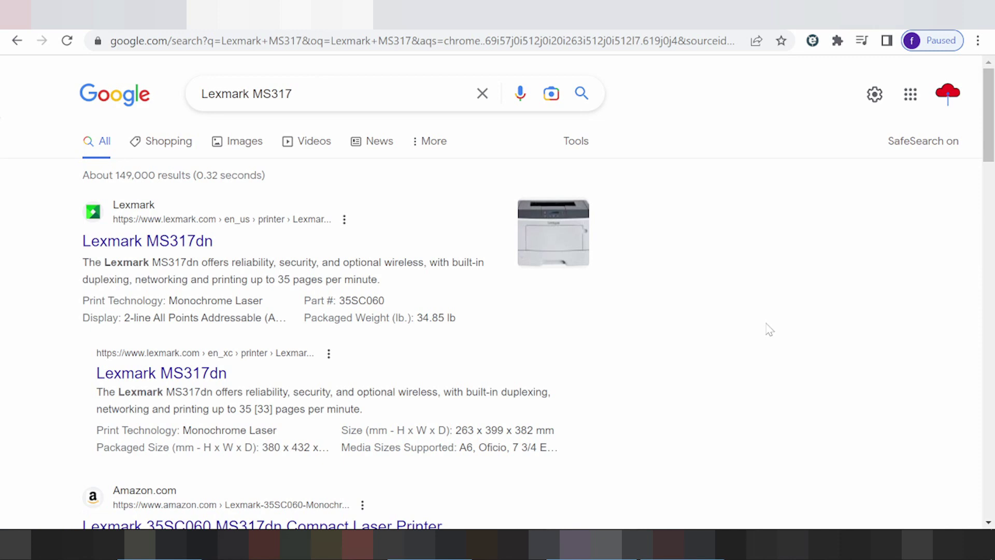
- Search Google for 'MS317 driver download' and open the Lexmark MS317dn product page from the results
left_click(292, 94)
type("d")
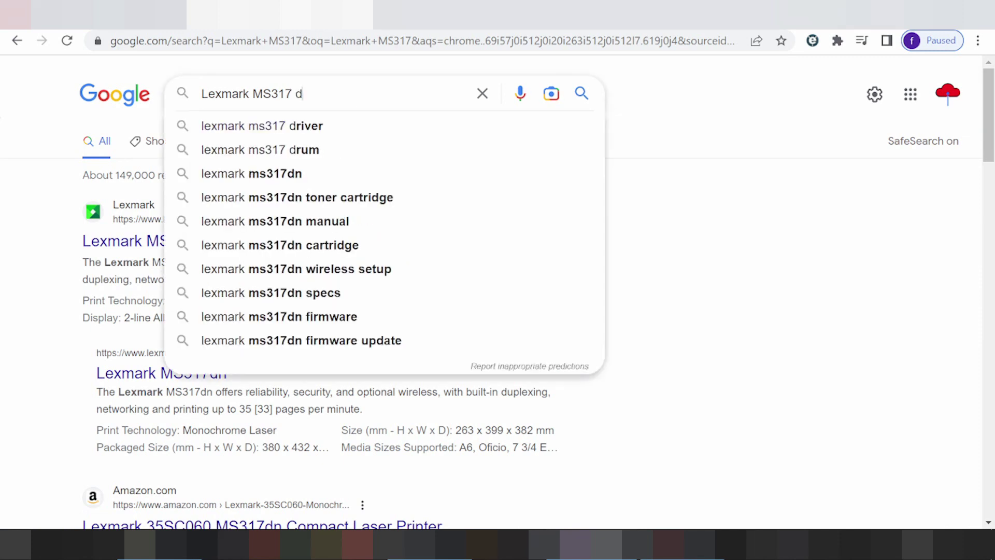
type("river download")
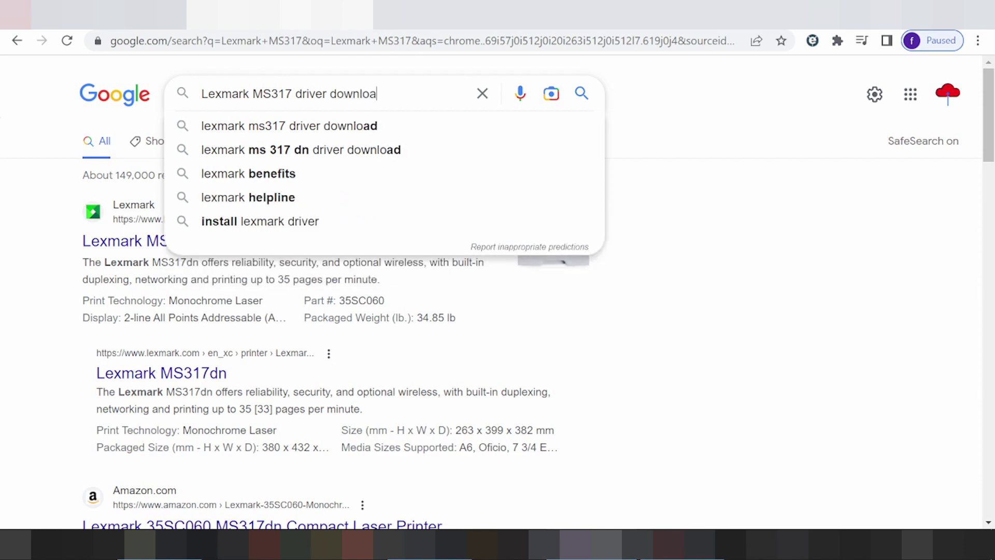
key("Return")
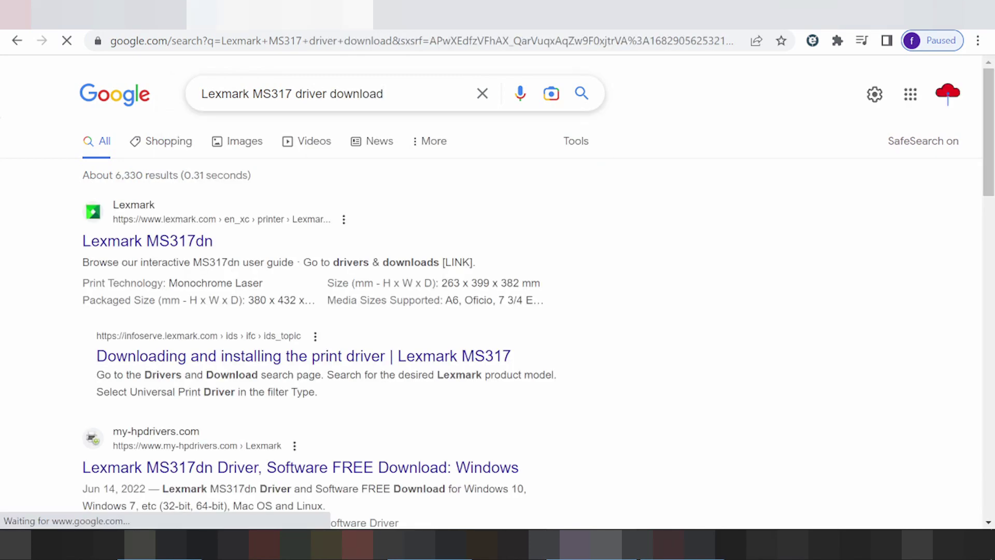
scroll(571, 166, "down", 6)
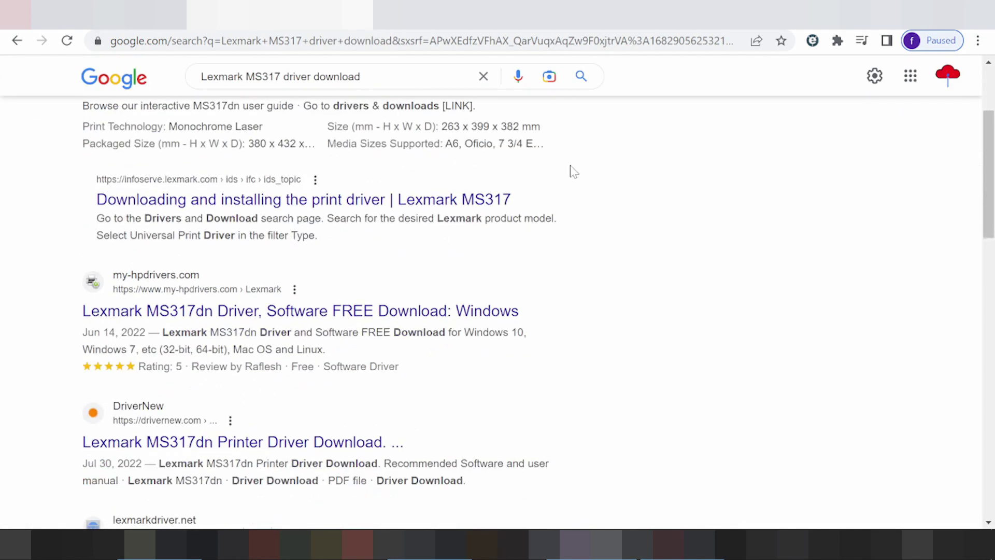
scroll(575, 178, "up", 6)
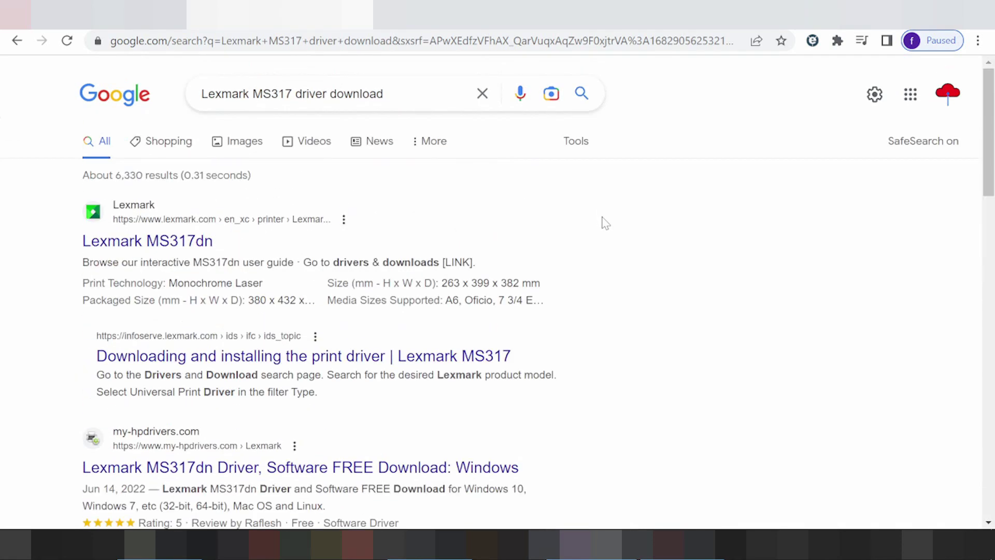
scroll(609, 224, "down", 3)
scroll(621, 228, "up", 3)
left_click(151, 244)
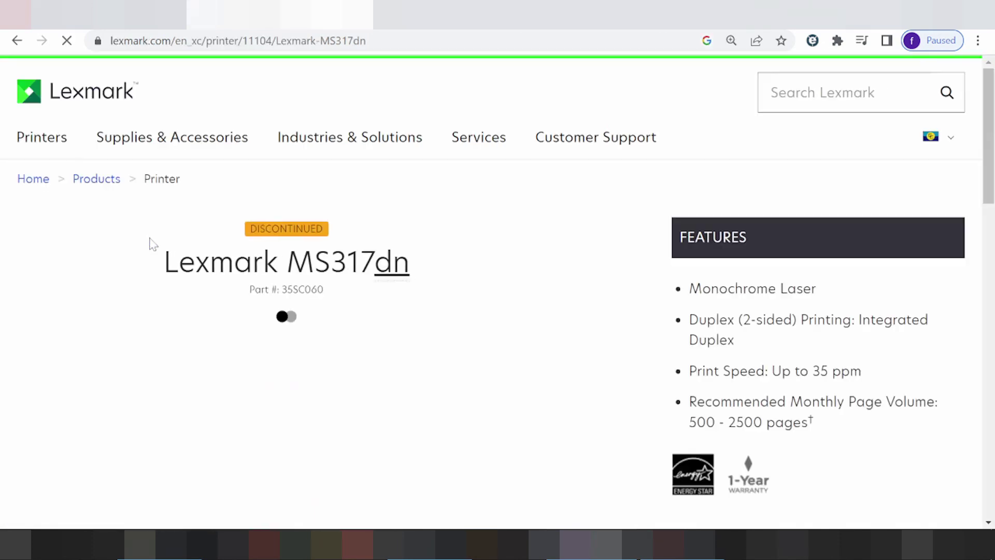
- Scroll down the MS317dn product page and go to its Drivers and Support page
scroll(322, 211, "down", 3)
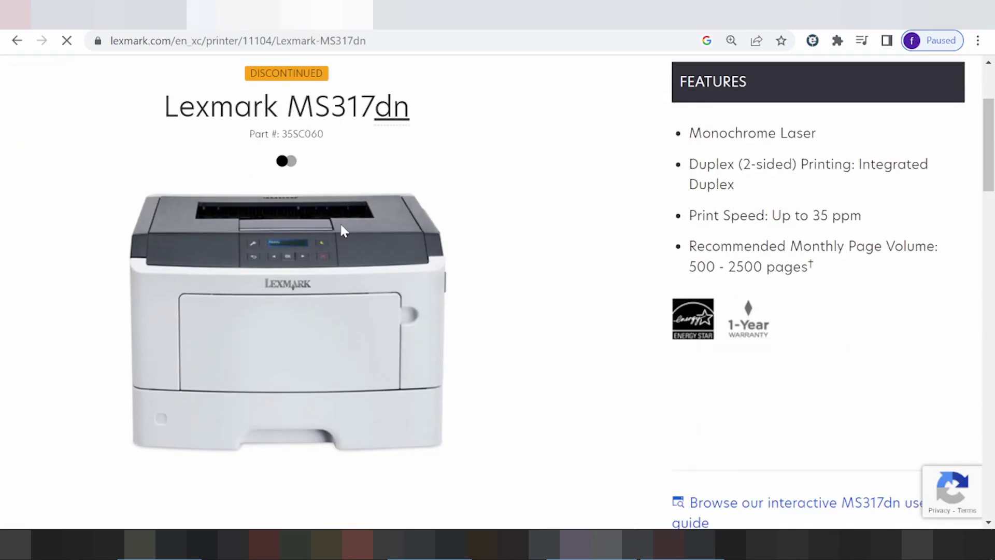
scroll(346, 231, "down", 5)
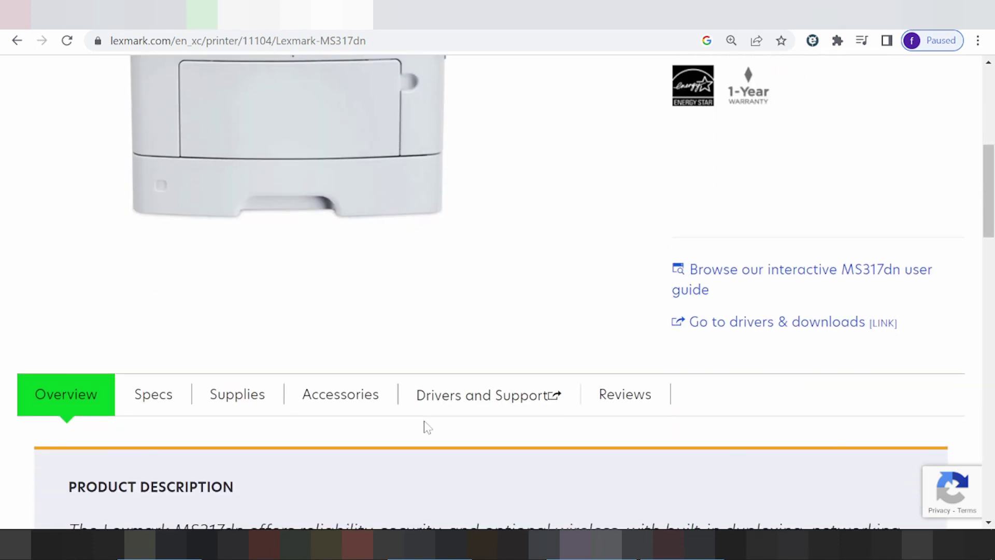
left_click(477, 402)
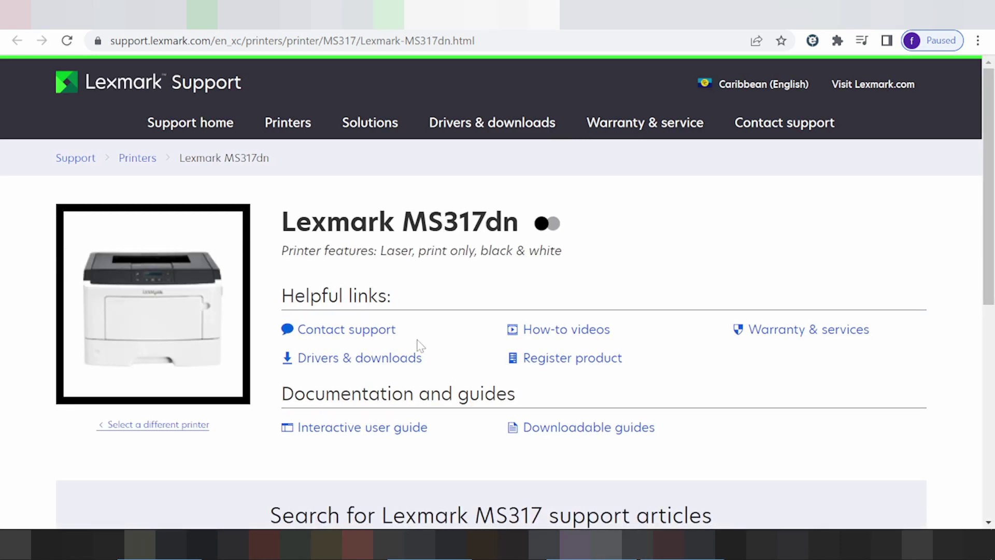
- Open Drivers & downloads for the MS317dn and read the Windows drivers package note
left_click(350, 369)
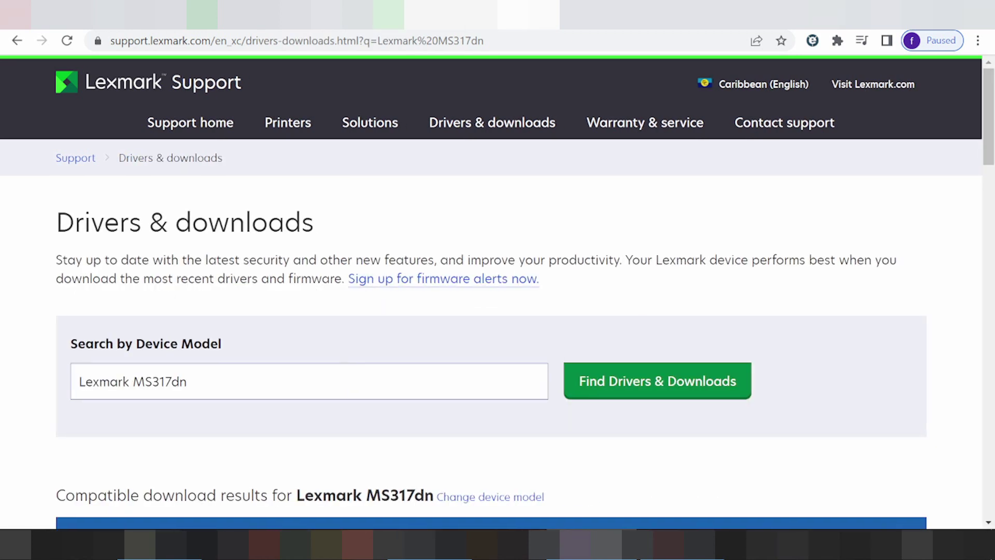
scroll(362, 378, "down", 6)
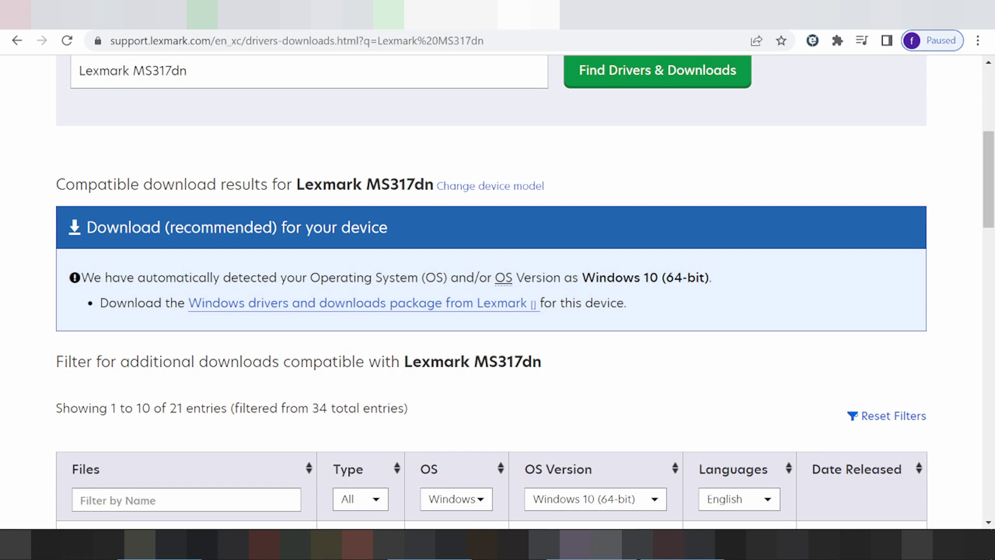
left_click_drag(646, 306, 77, 310)
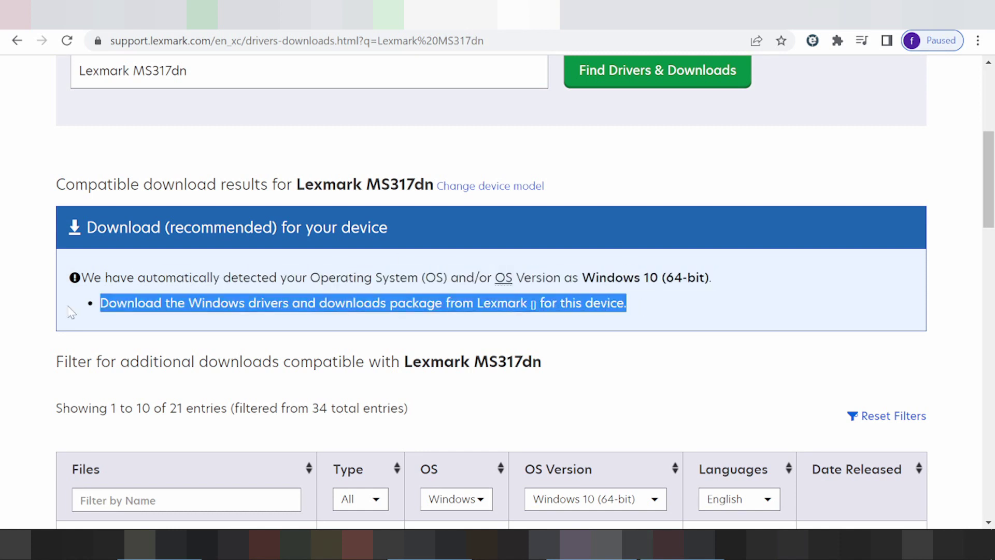
left_click(66, 303)
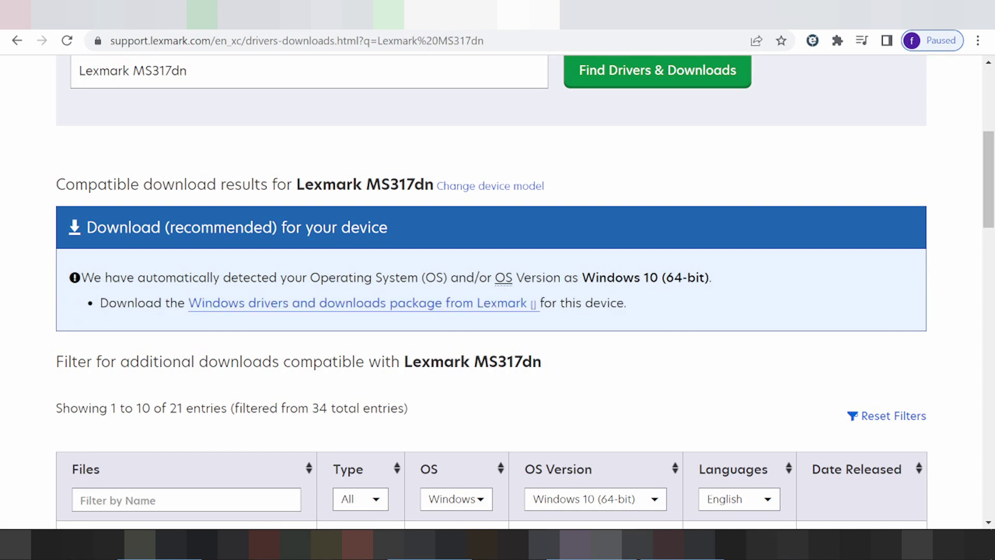
- Filter the MS317dn downloads table to Linux/Unix, then open the OS Version list
scroll(669, 262, "down", 3)
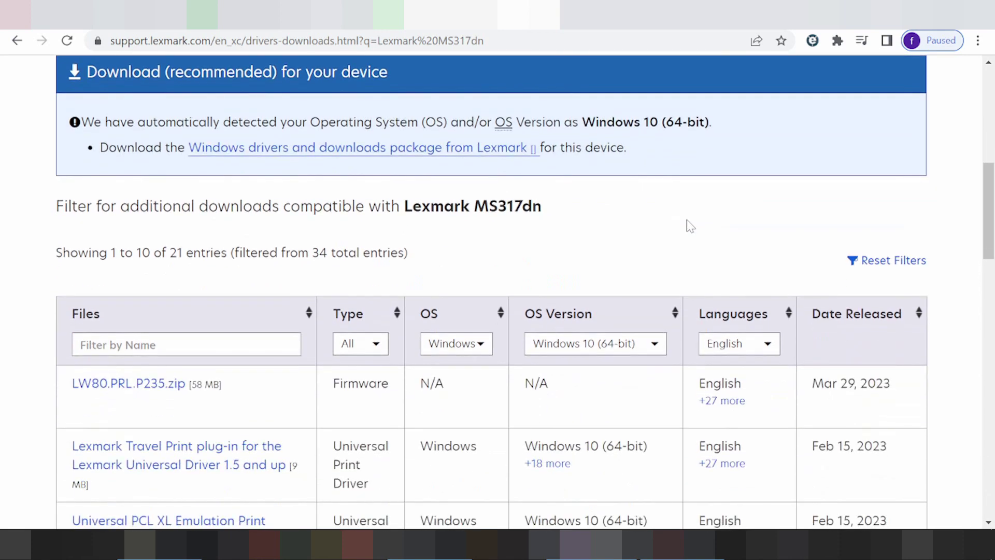
scroll(692, 217, "down", 2)
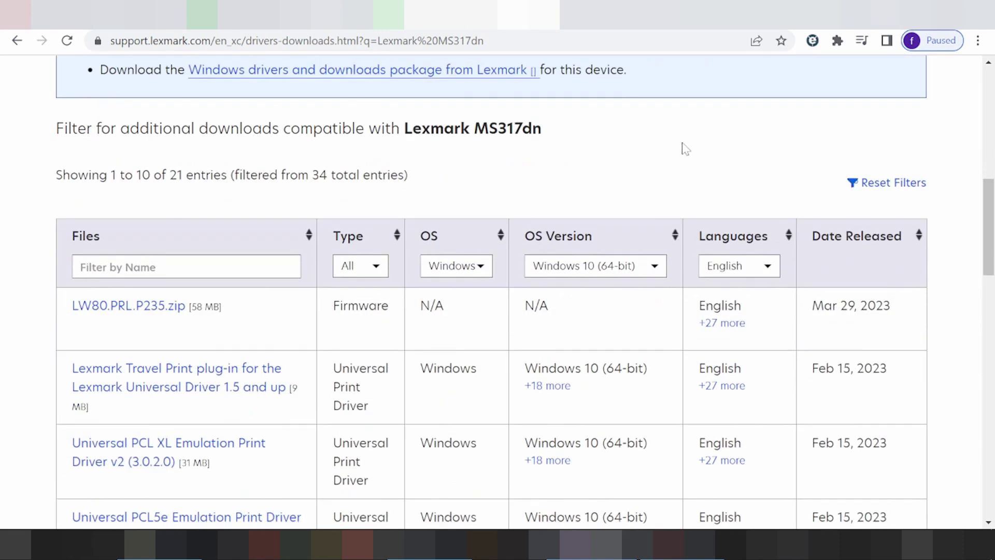
left_click(457, 267)
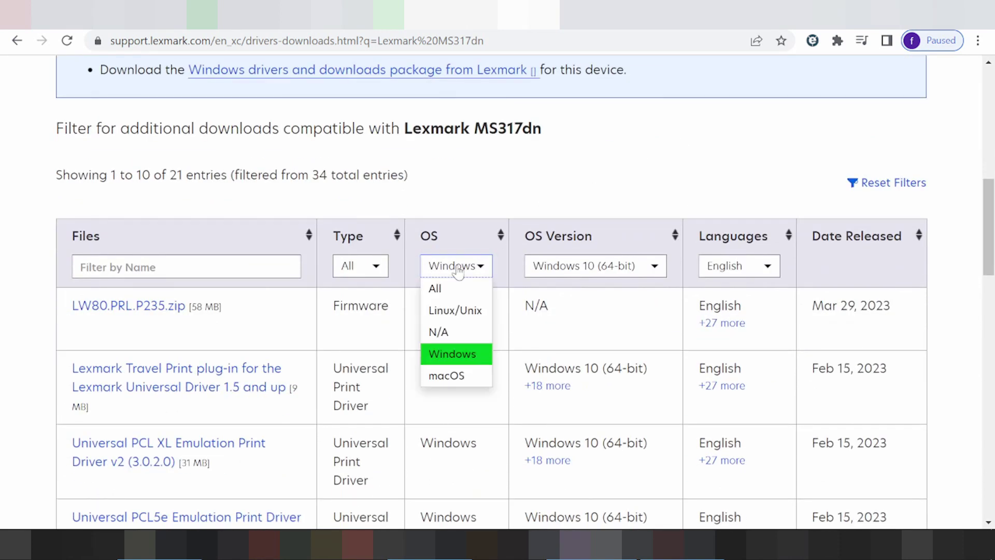
left_click(447, 309)
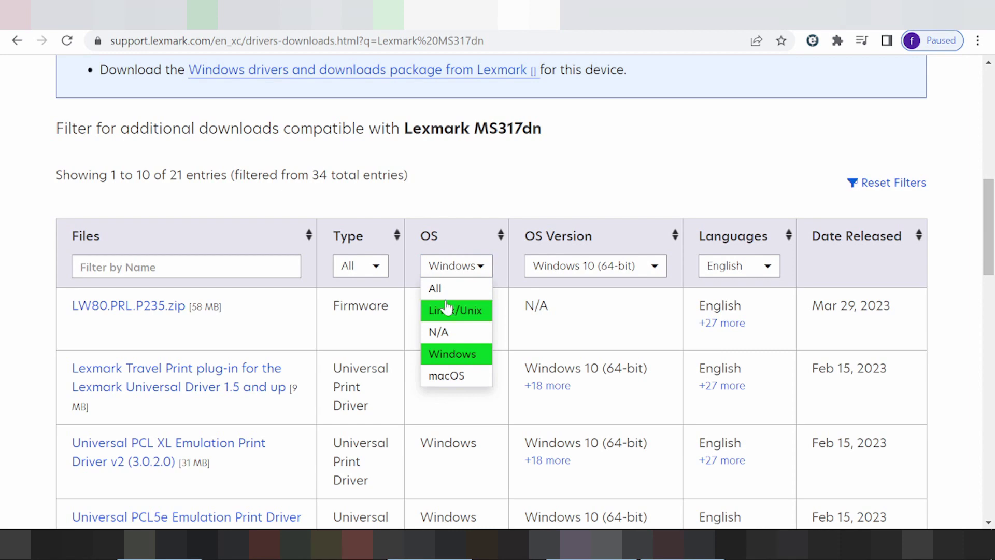
left_click(573, 185)
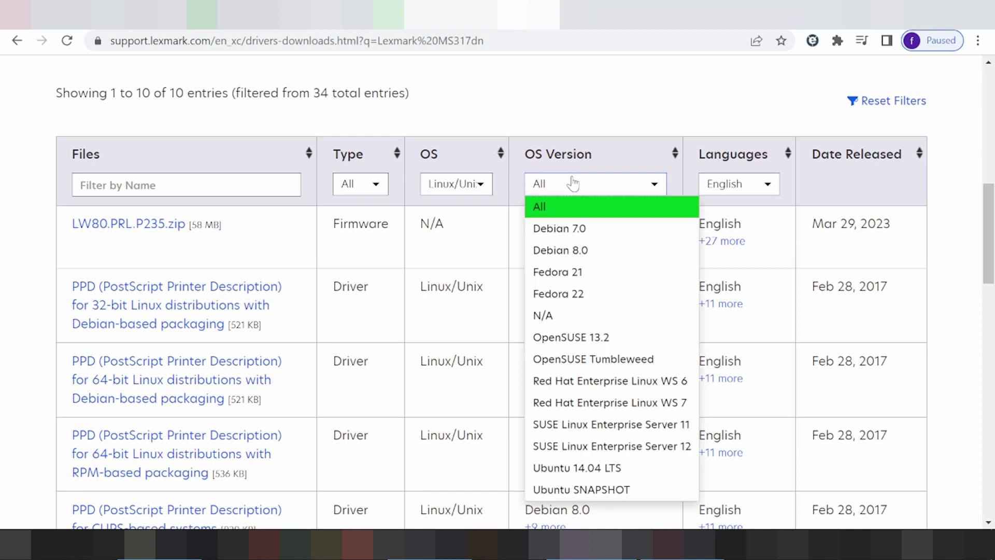
scroll(604, 270, "down", 2)
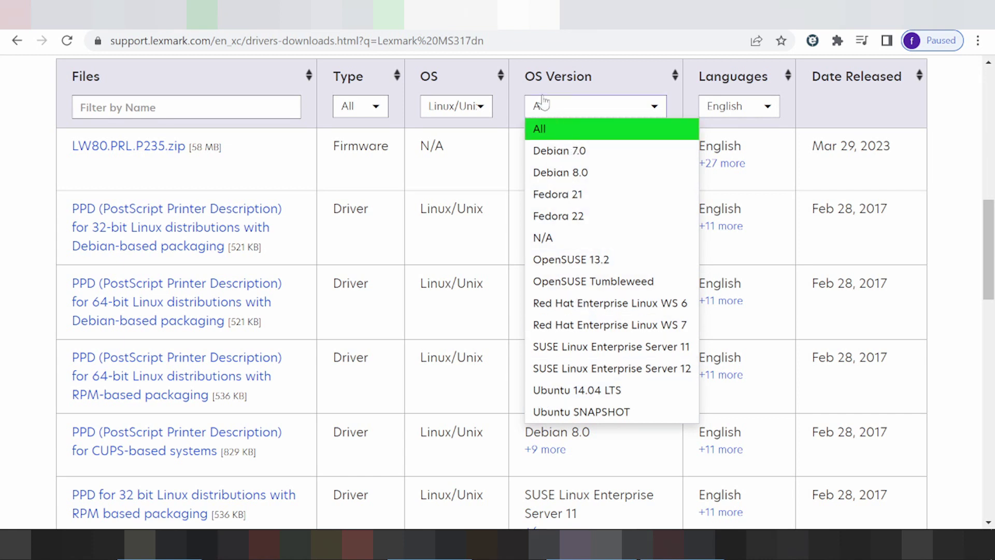
left_click(469, 111)
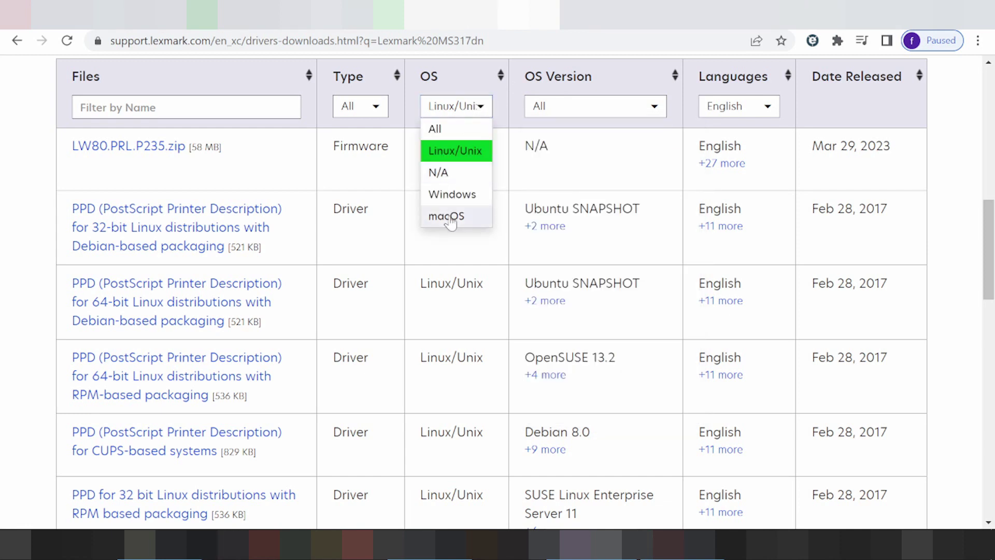
left_click(449, 218)
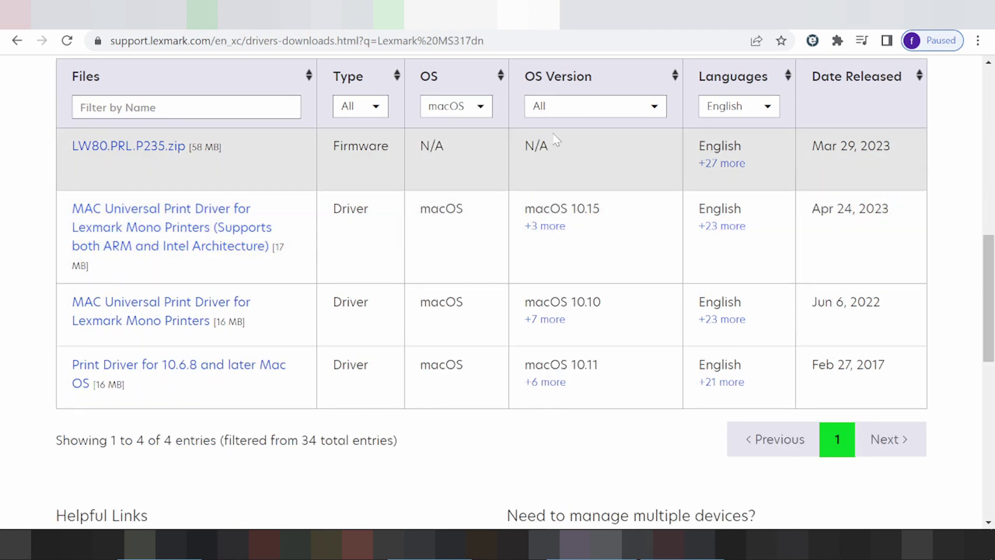
left_click(558, 104)
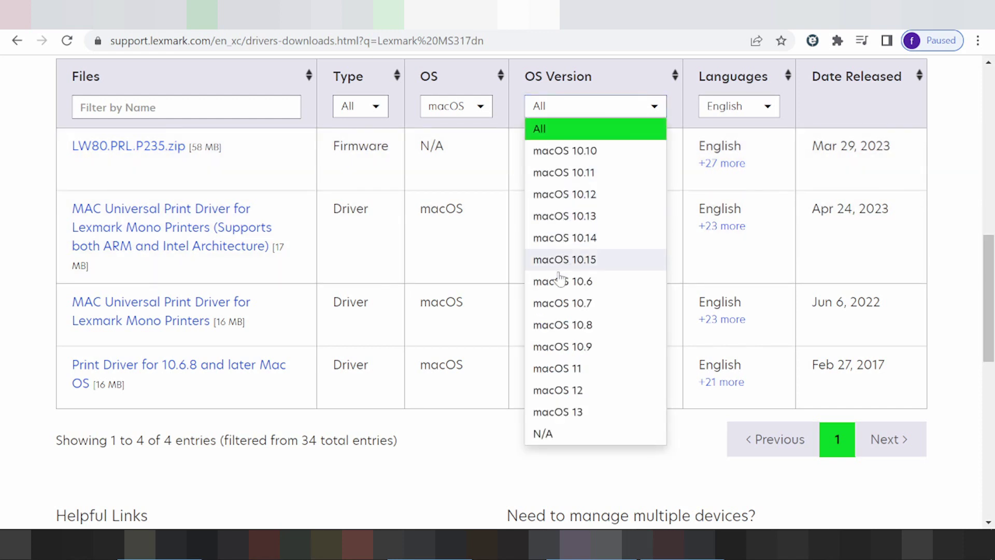
scroll(560, 324, "down", 1)
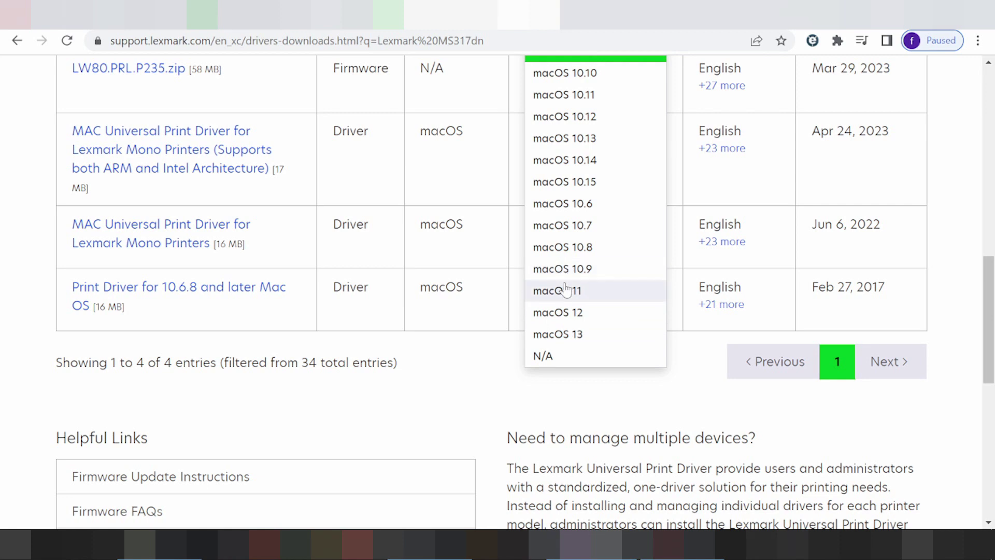
left_click(569, 335)
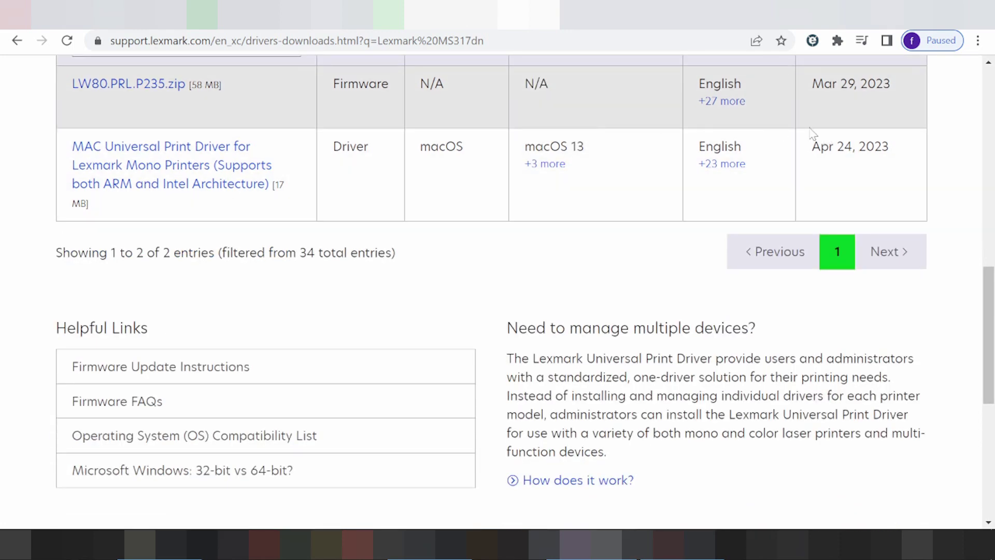
scroll(821, 156, "up", 2)
left_click_drag(812, 224, 881, 228)
left_click_drag(524, 223, 569, 225)
left_click_drag(699, 226, 734, 226)
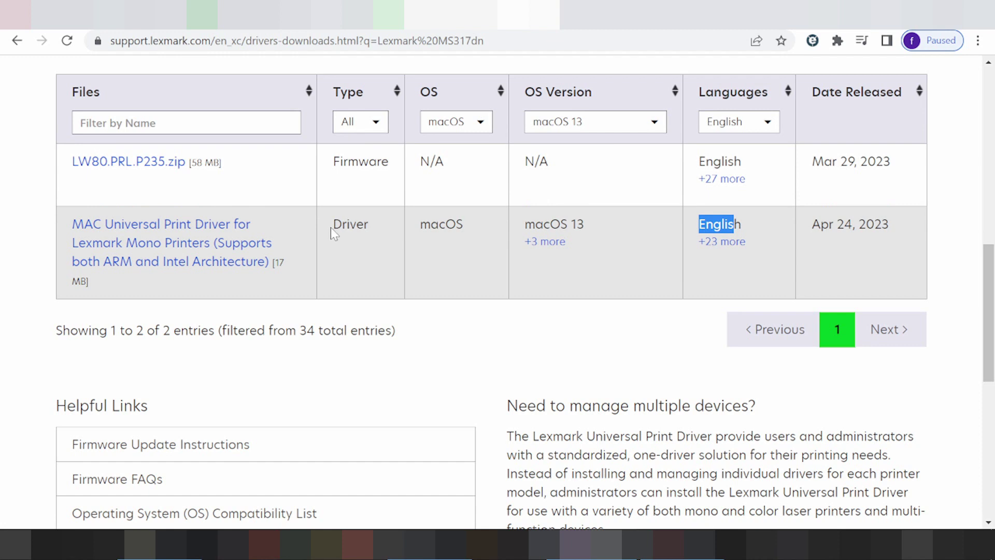
left_click_drag(332, 225, 384, 226)
left_click_drag(333, 161, 381, 161)
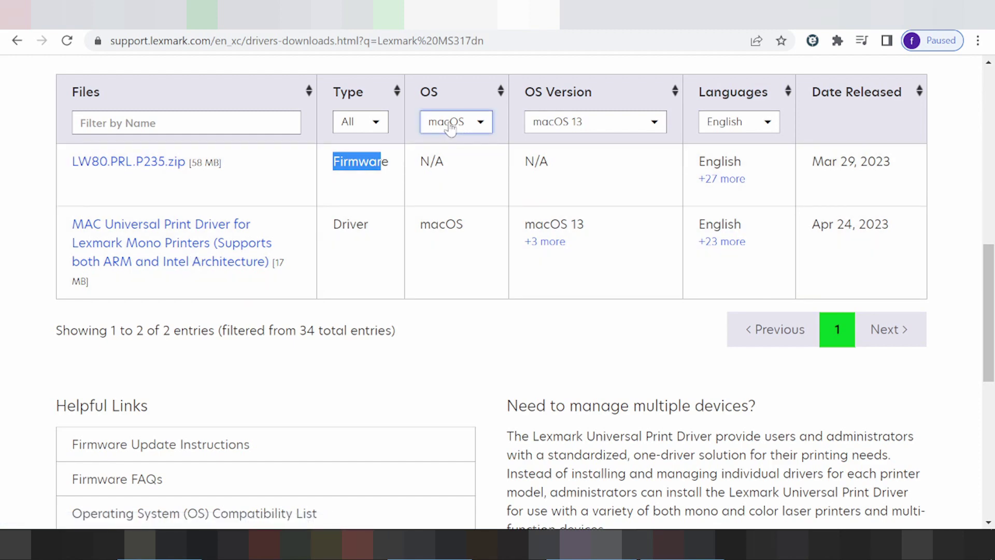
- Switch the downloads filter to Windows and browse the Windows version choices
left_click(446, 125)
scroll(415, 116, "down", 2)
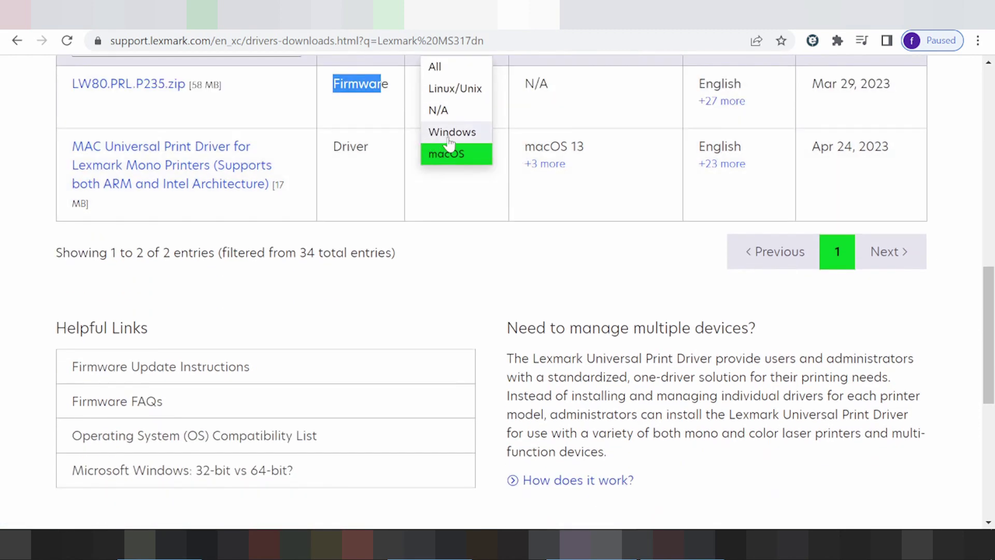
left_click(449, 136)
scroll(449, 140, "up", 3)
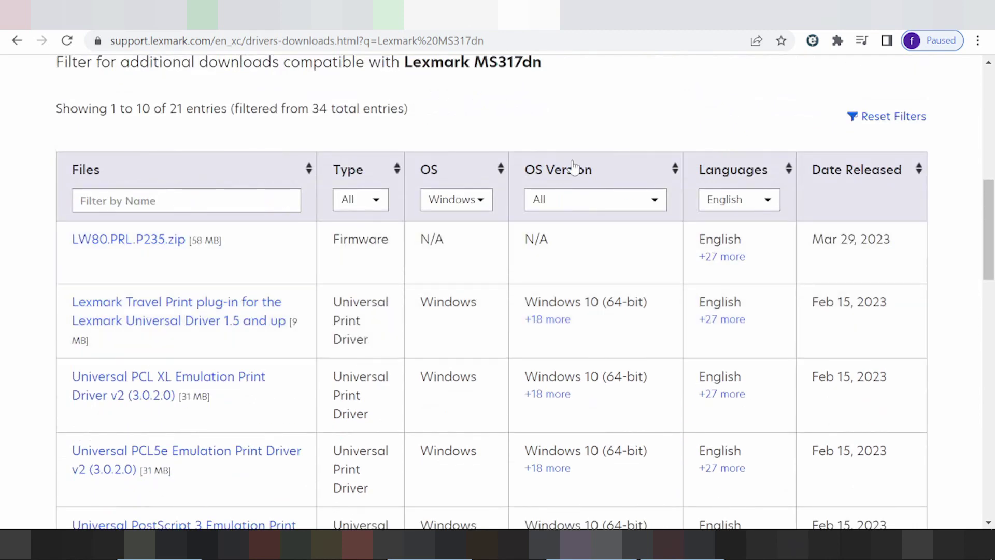
left_click(575, 207)
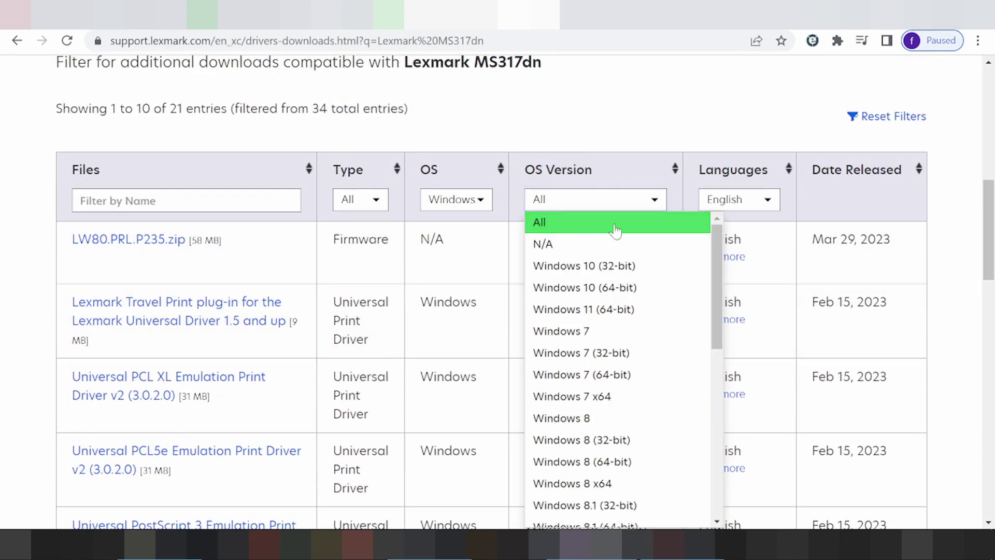
scroll(629, 259, "down", 2)
scroll(629, 259, "up", 3)
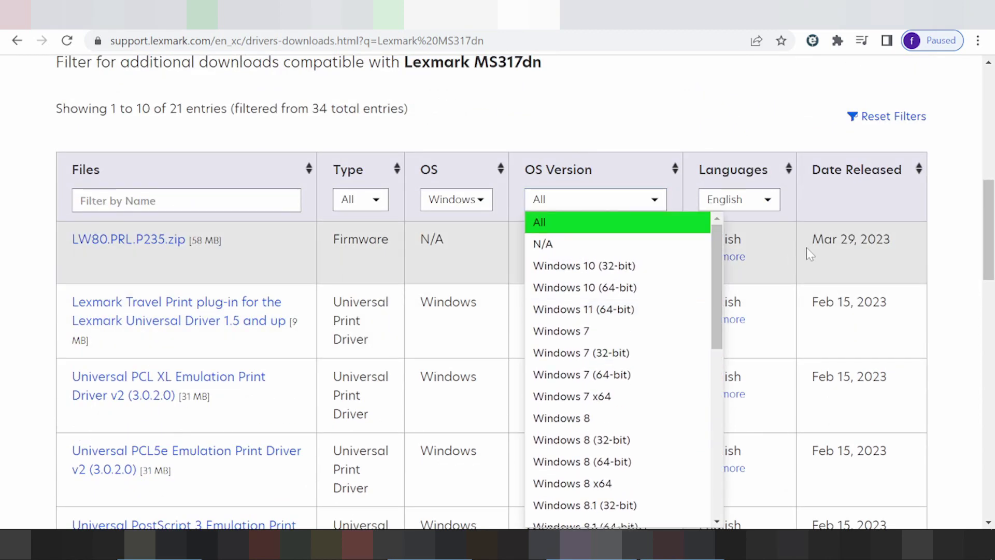
scroll(807, 251, "down", 3)
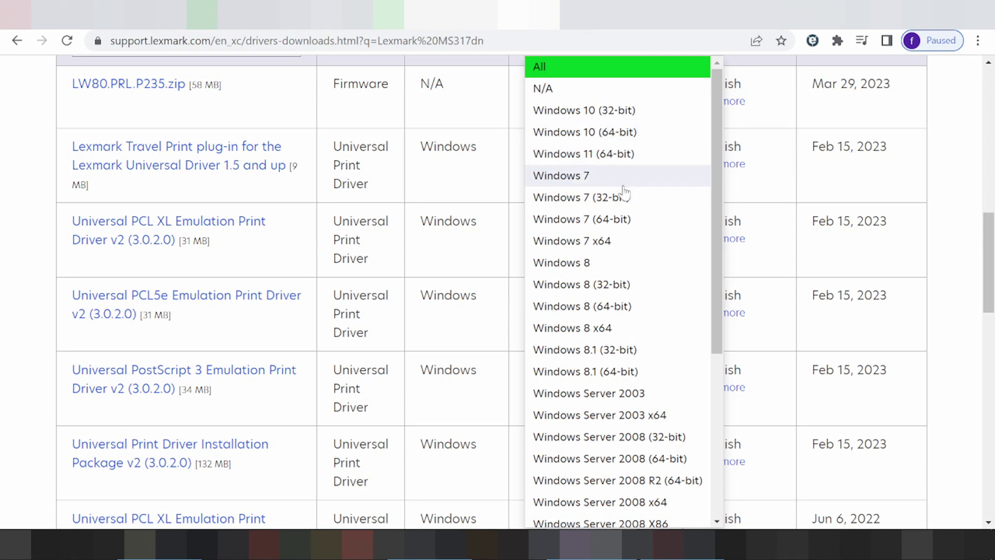
scroll(627, 275, "down", 1)
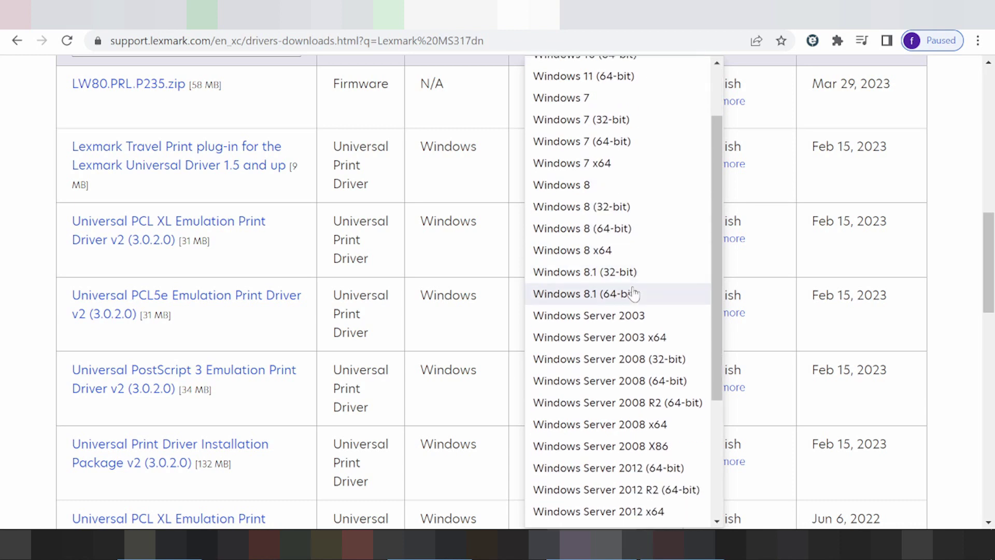
scroll(632, 290, "down", 2)
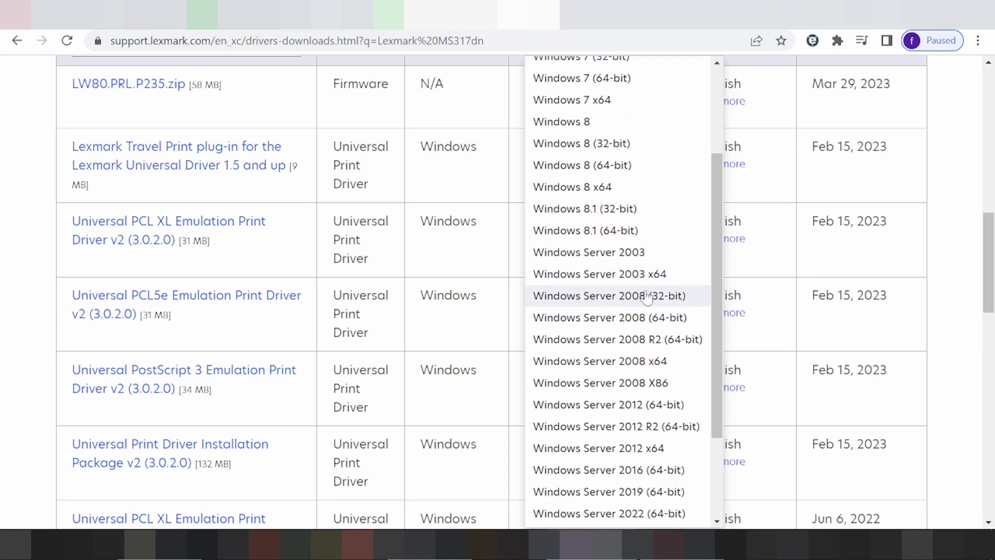
scroll(650, 265, "down", 5)
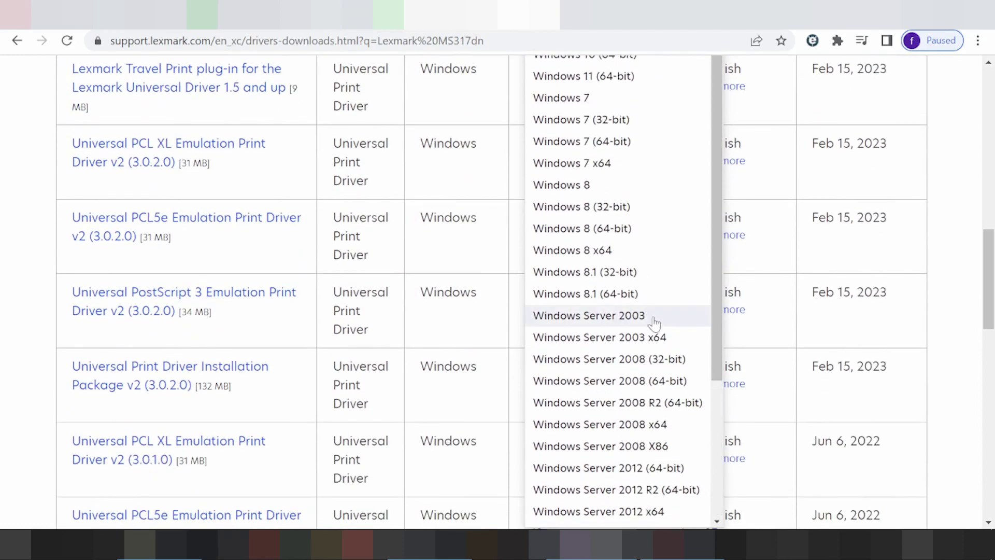
scroll(669, 347, "up", 3)
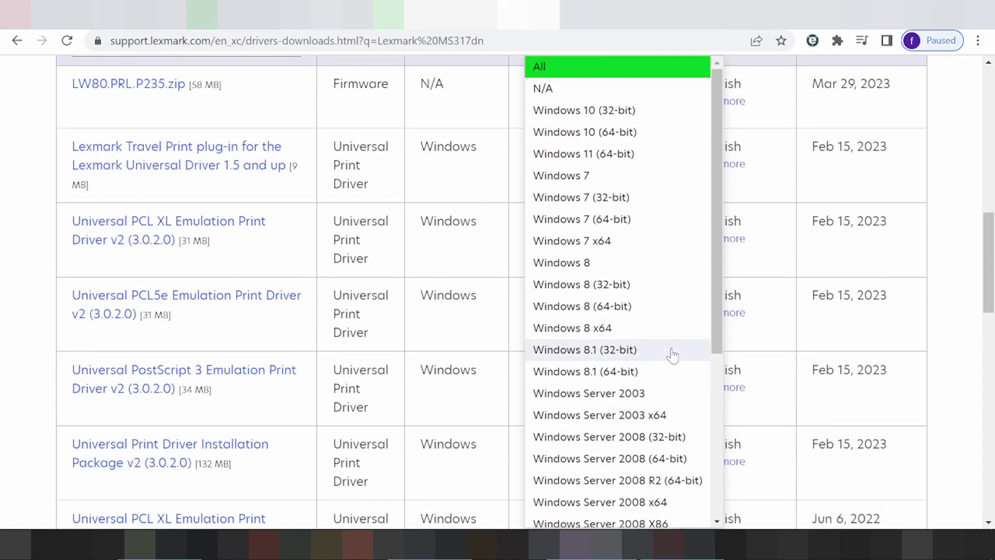
- Filter to Windows 11 (64-bit) and highlight the Travel Print plug-in's date, version and file type
left_click(607, 155)
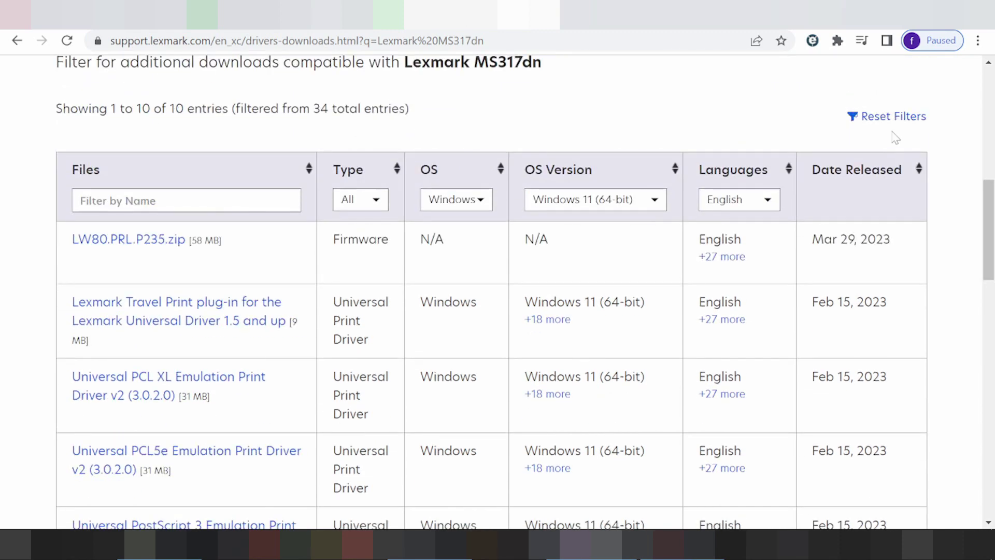
scroll(895, 133, "down", 1)
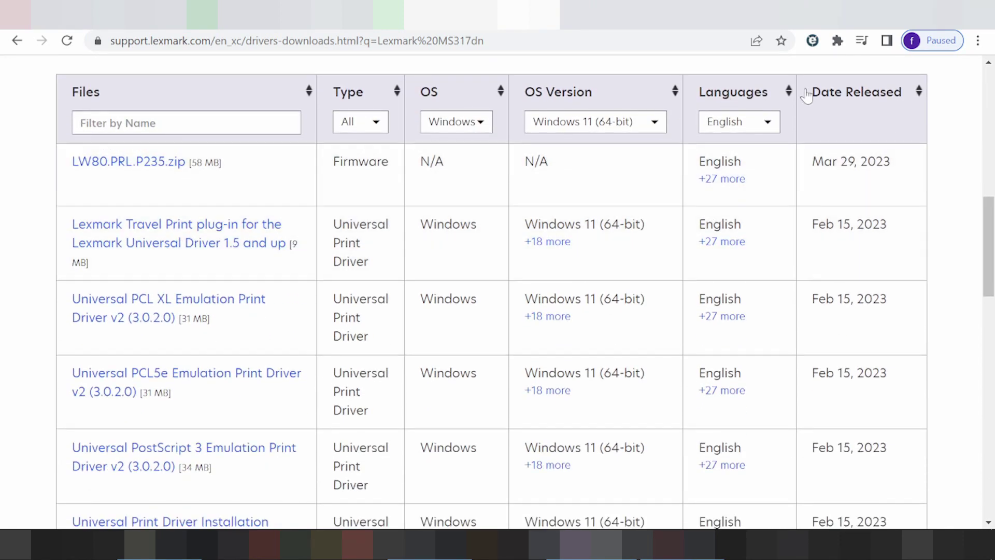
left_click_drag(806, 223, 908, 223)
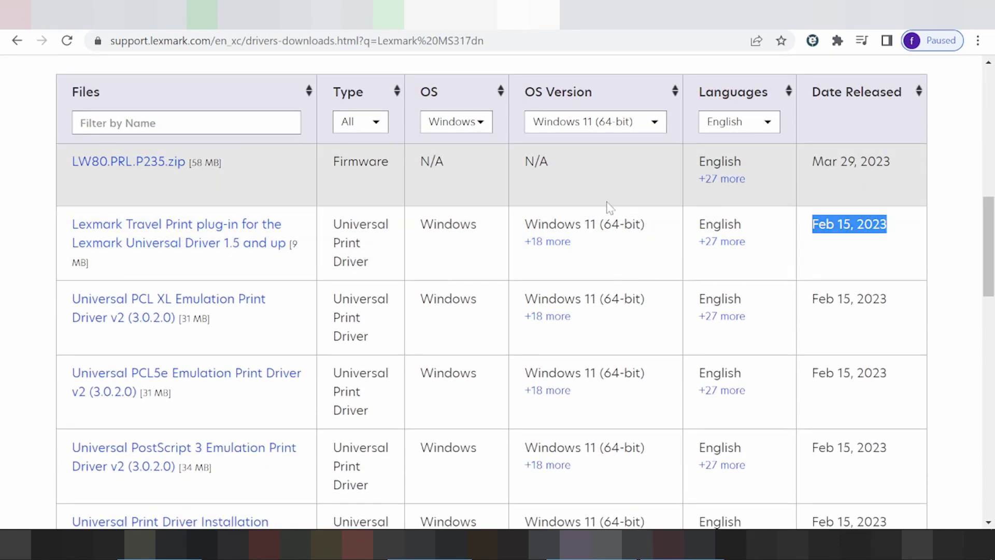
left_click_drag(539, 223, 590, 224)
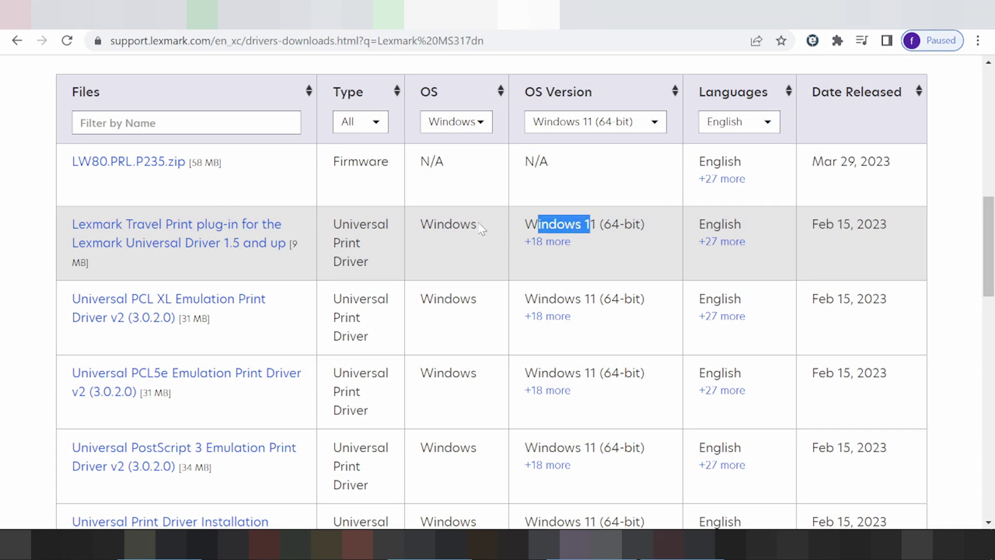
left_click_drag(342, 224, 366, 262)
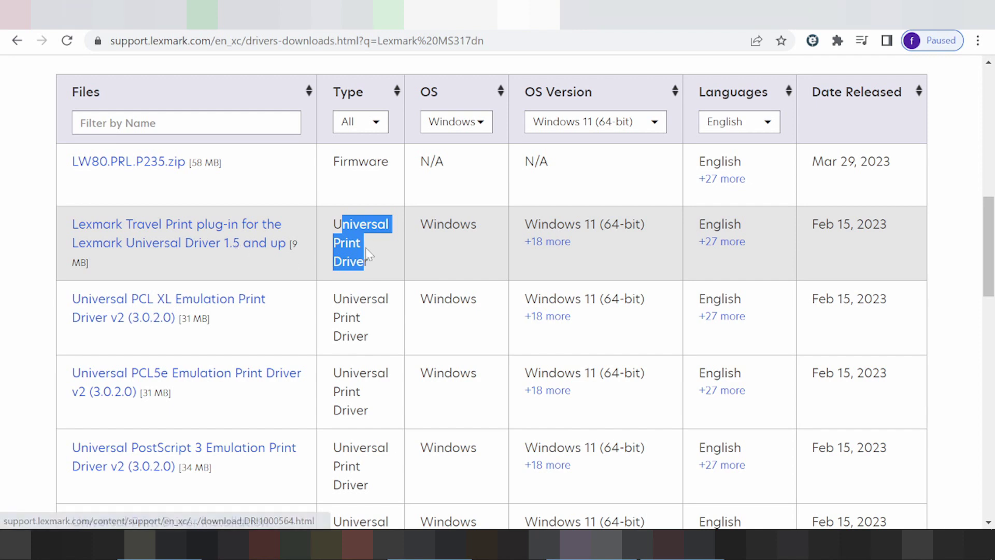
- Scroll to the Universal Print Driver Installation Package row and highlight its Feb 15, 2023 release date
scroll(381, 244, "down", 1)
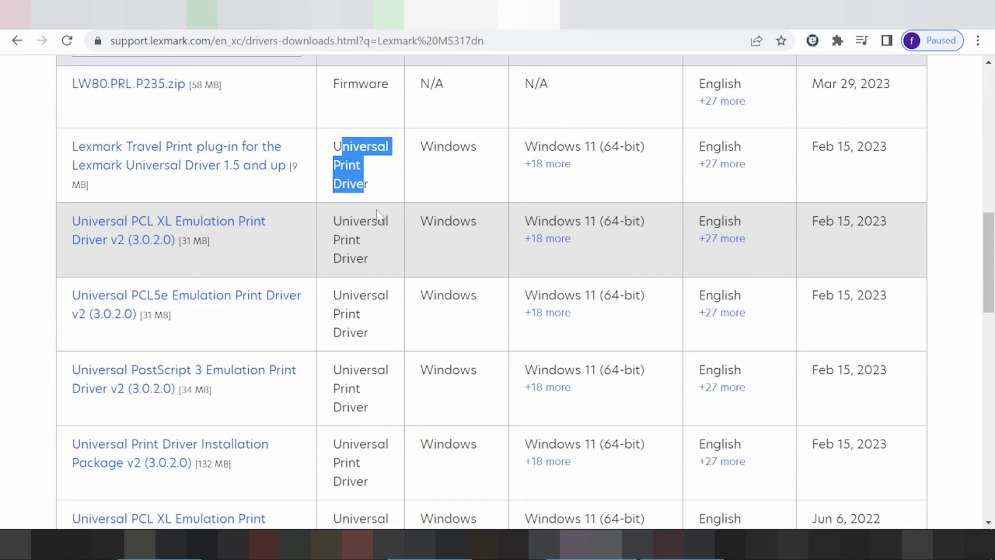
scroll(378, 213, "down", 1)
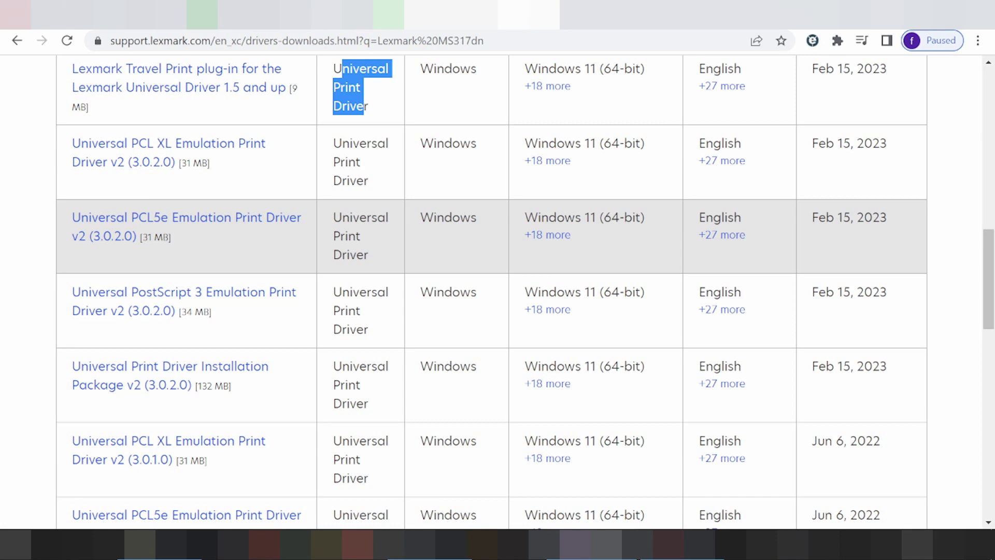
scroll(377, 231, "down", 1)
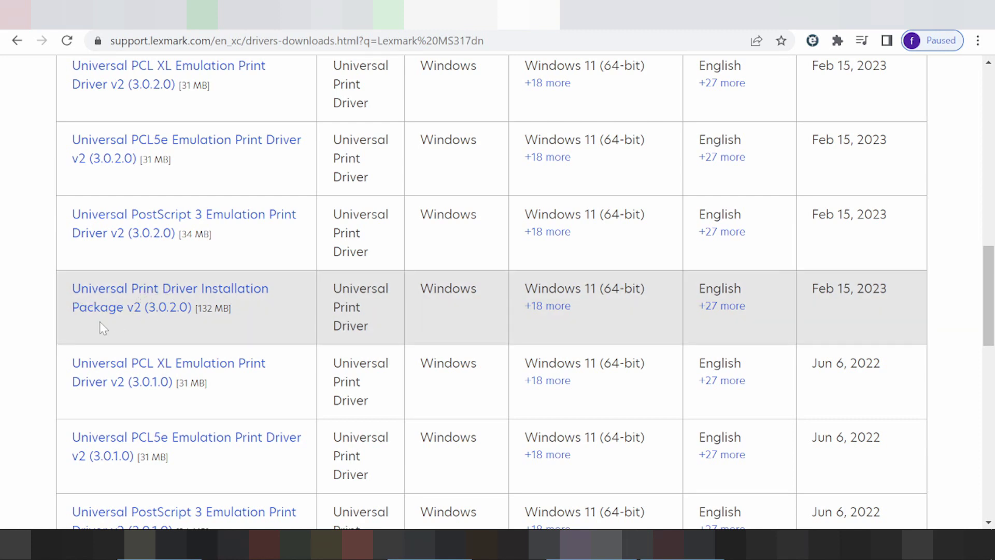
left_click_drag(809, 287, 910, 293)
- Download the Universal Print Driver Installation Package v2 (3.0.2.0), then return to the MS317dn product page
left_click(140, 289)
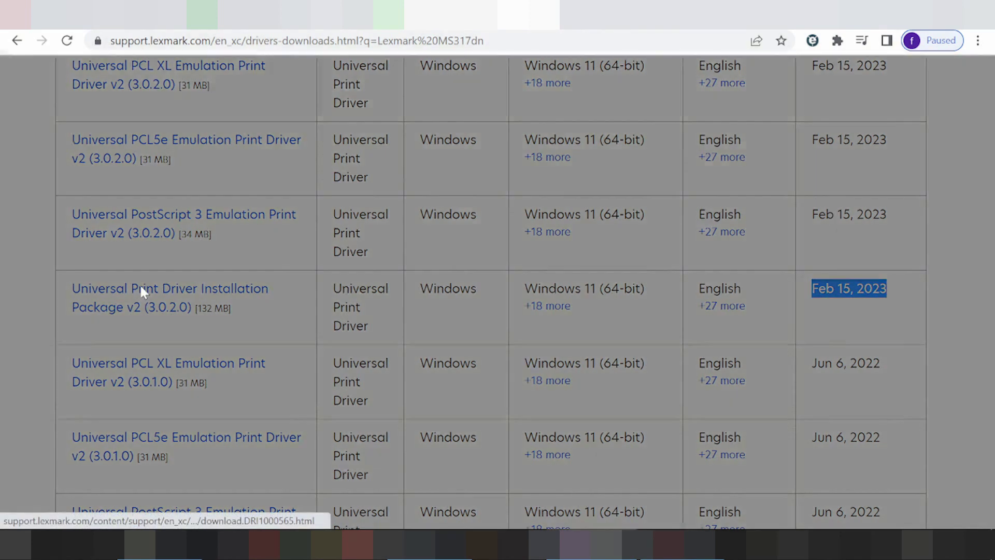
scroll(611, 414, "down", 1)
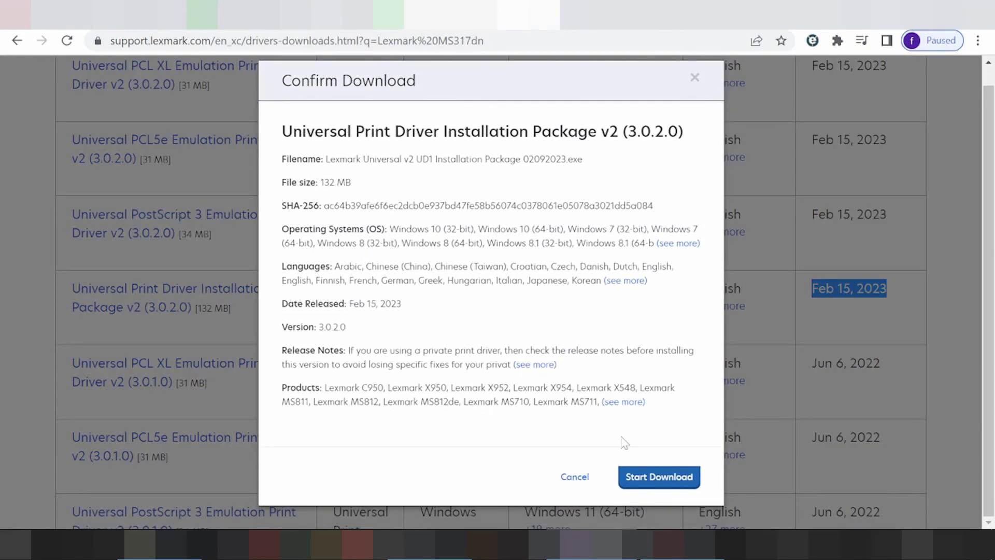
left_click(642, 488)
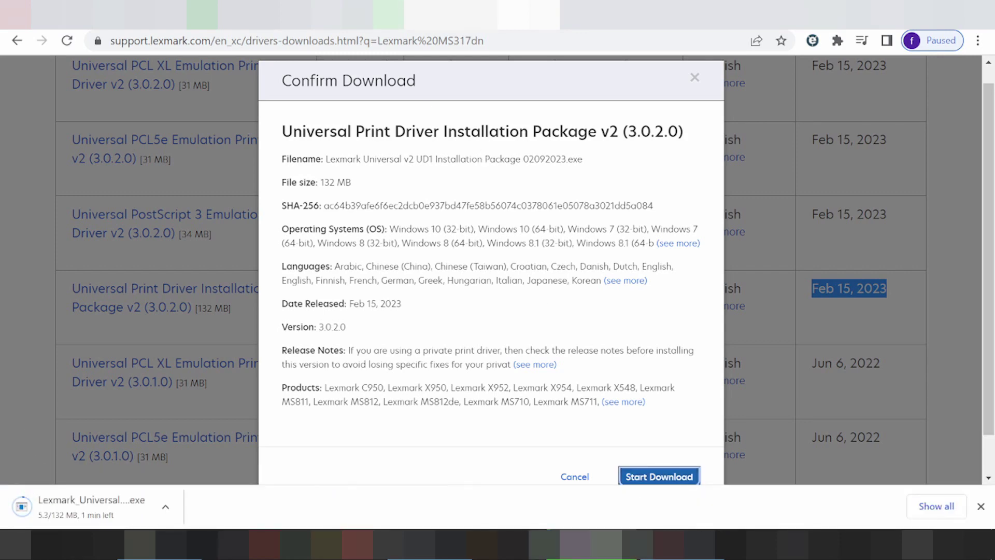
key("ctrl+w")
scroll(498, 269, "up", 5)
scroll(400, 275, "down", 3)
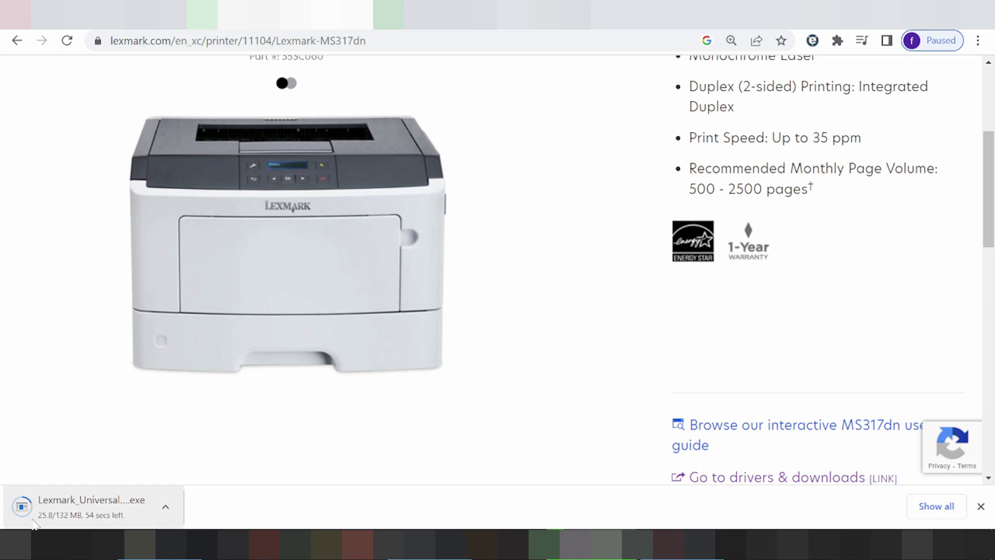
left_click(163, 508)
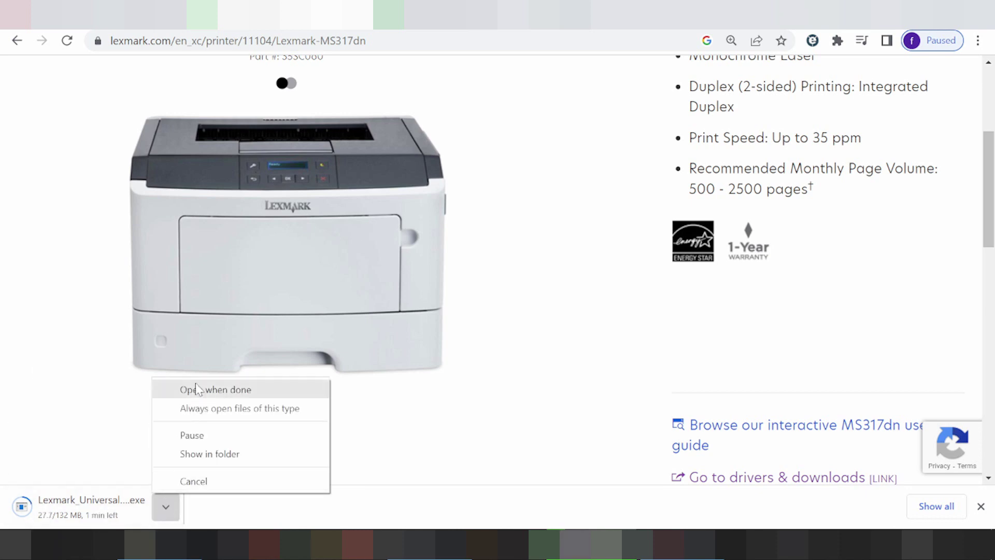
left_click(28, 399)
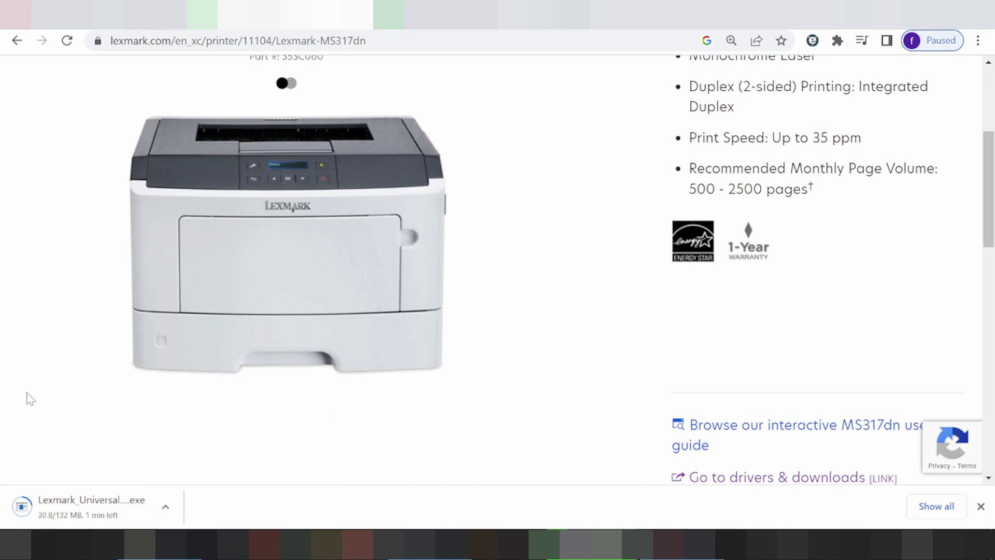